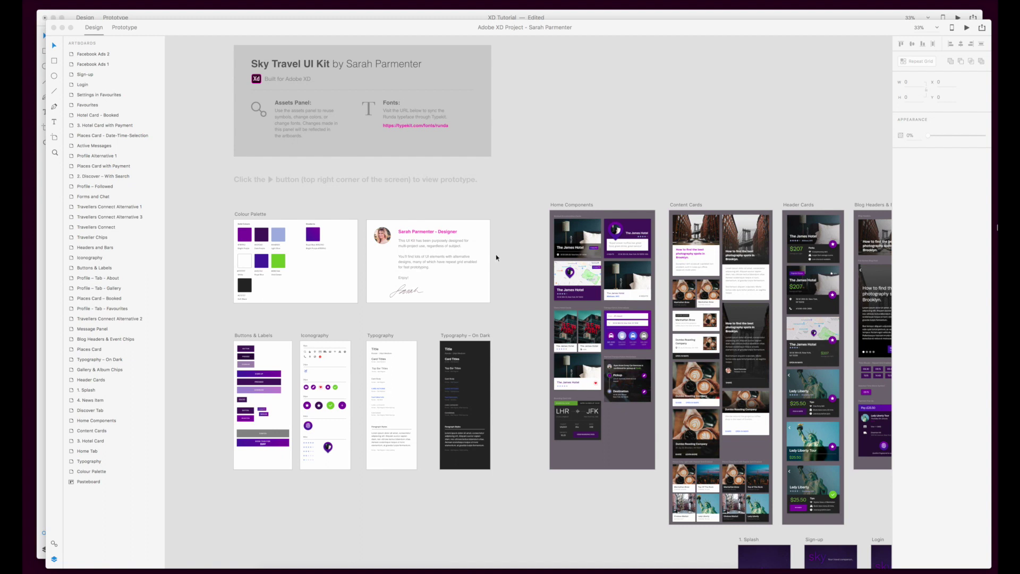
Drop the colour swatch image onto the canvas and position it above the three artboards.
click(462, 17)
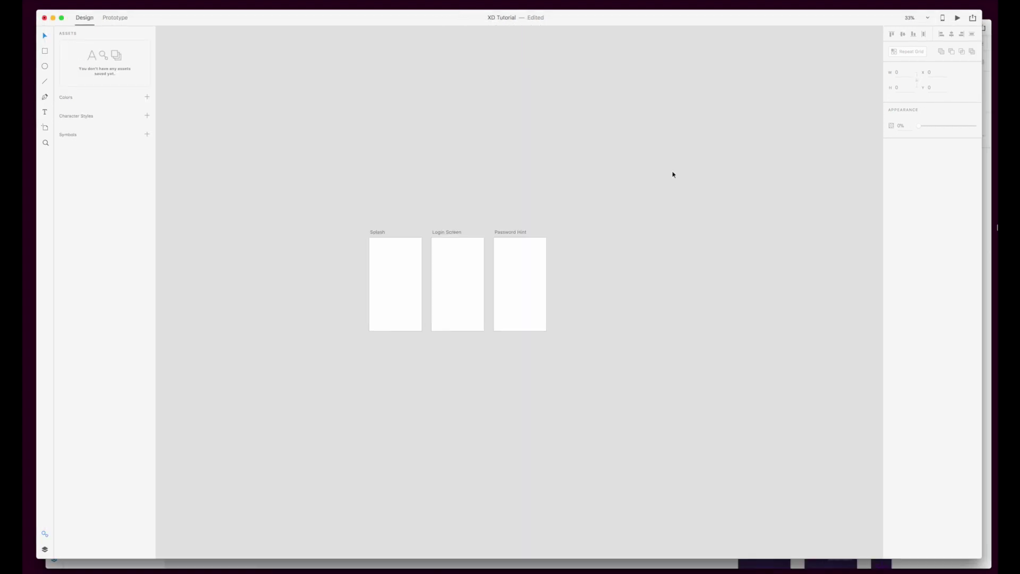
drag(762, 233, 674, 142)
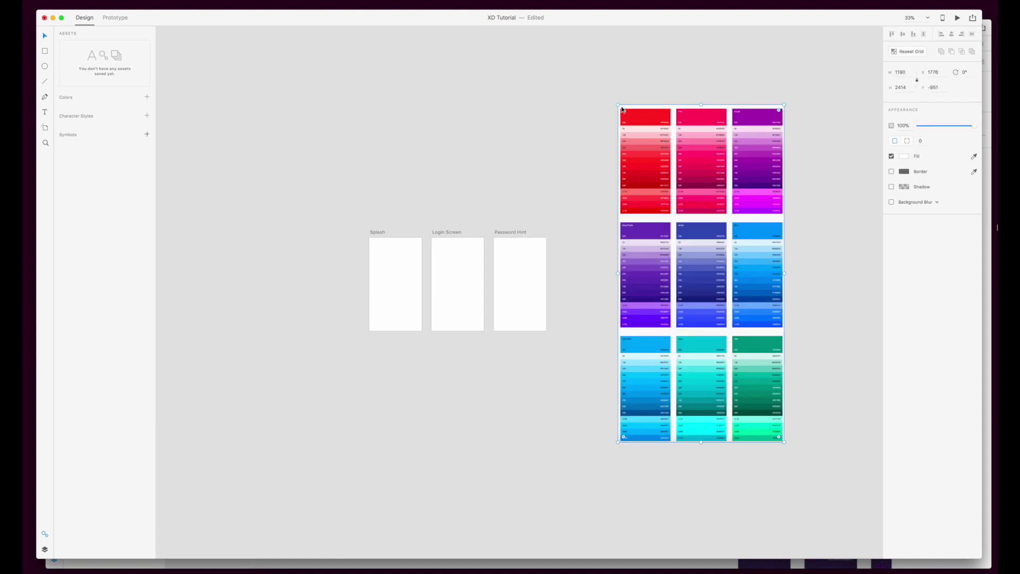
scroll(674, 286, up, 5)
drag(674, 286, 569, 120)
scroll(569, 122, up, 3)
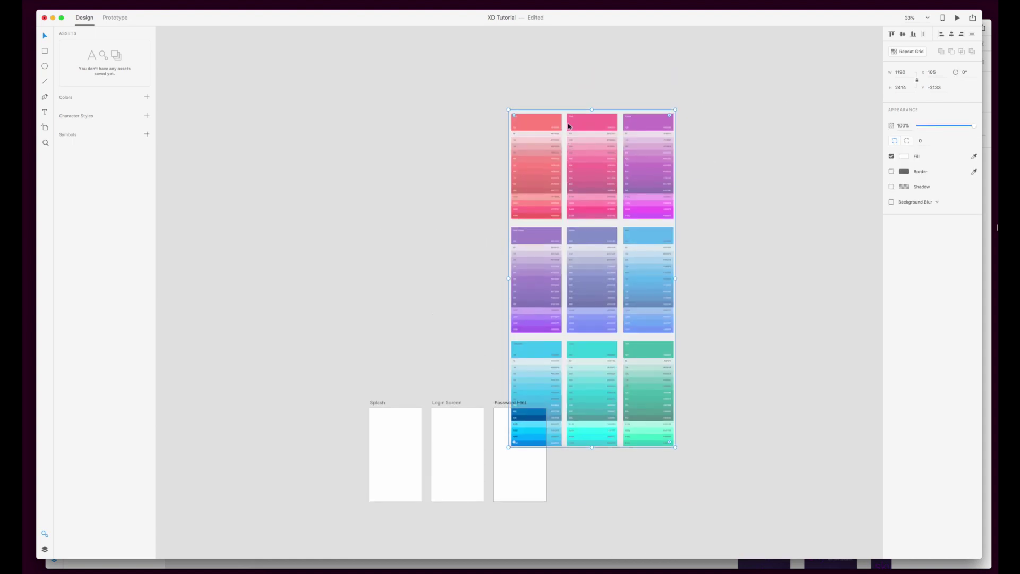
scroll(568, 123, left, 4)
drag(627, 159, 581, 146)
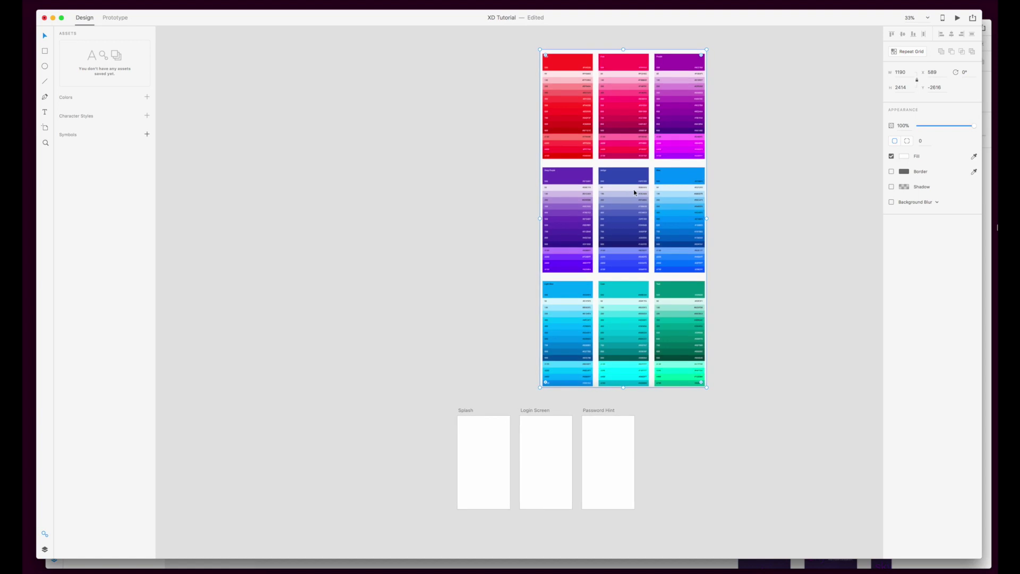
drag(637, 190, 614, 197)
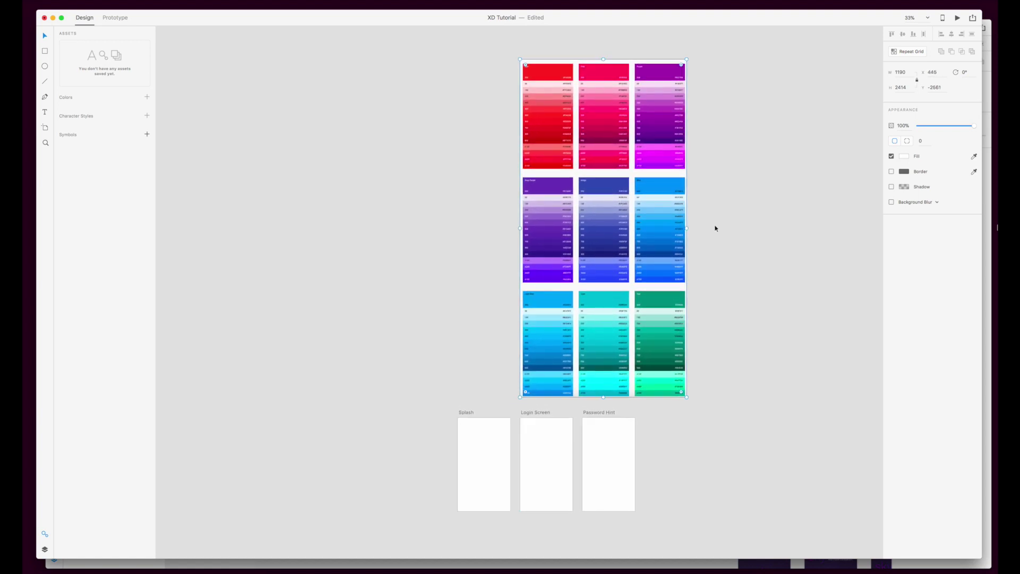
click(774, 239)
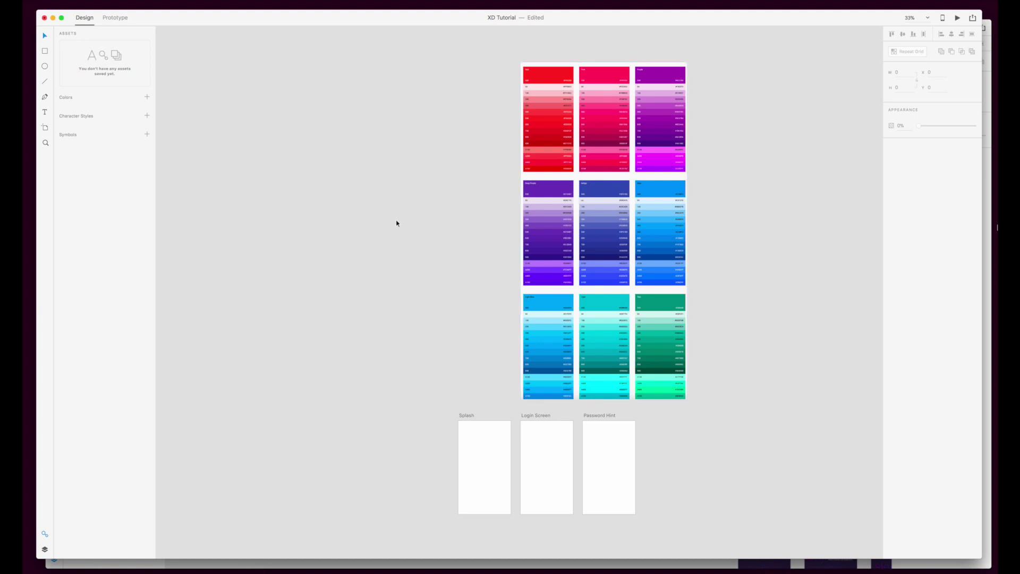
Draw a new square artboard to the left of the swatch sheet.
key(a)
drag(344, 202, 462, 315)
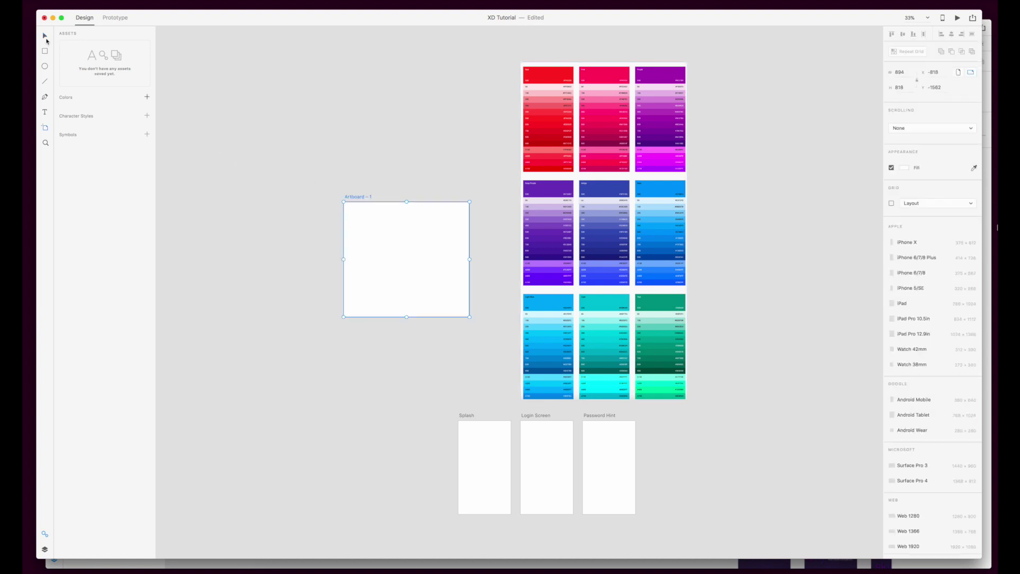
click(46, 38)
Rename the new artboard to 'Colour Palette' and zoom in on it.
double_click(363, 199)
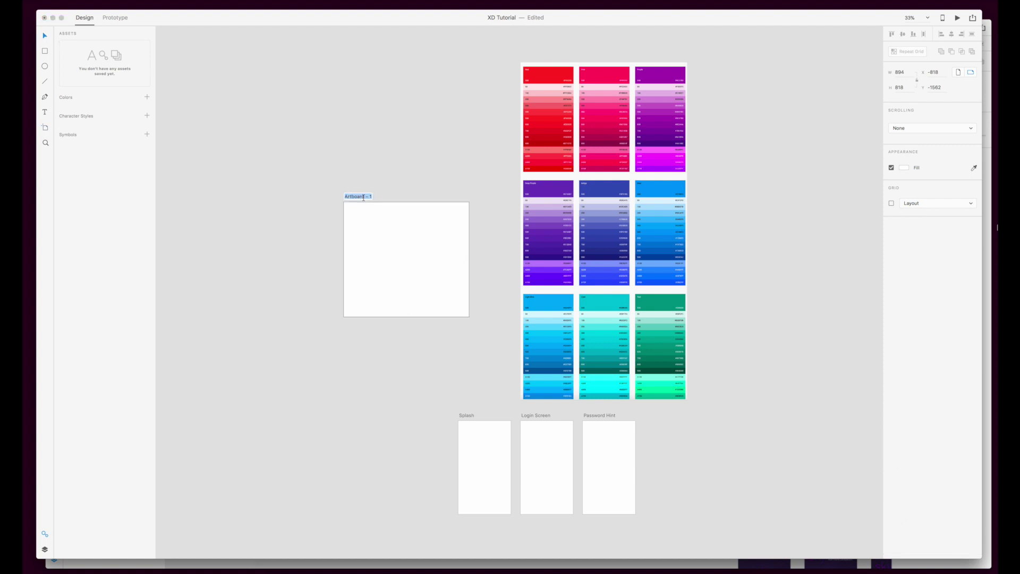
text(Colour Palette)
key(Return)
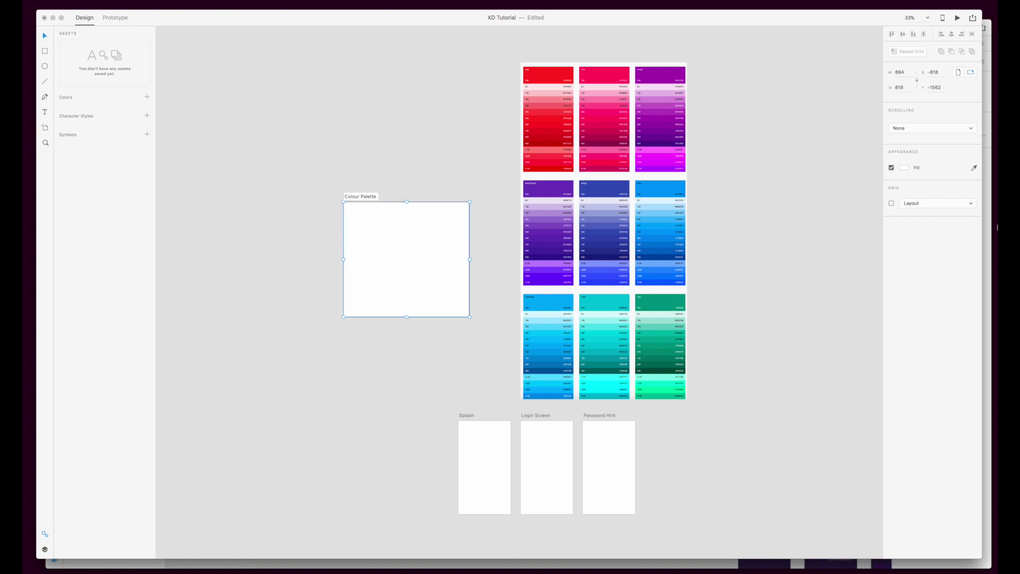
key(super+equal)
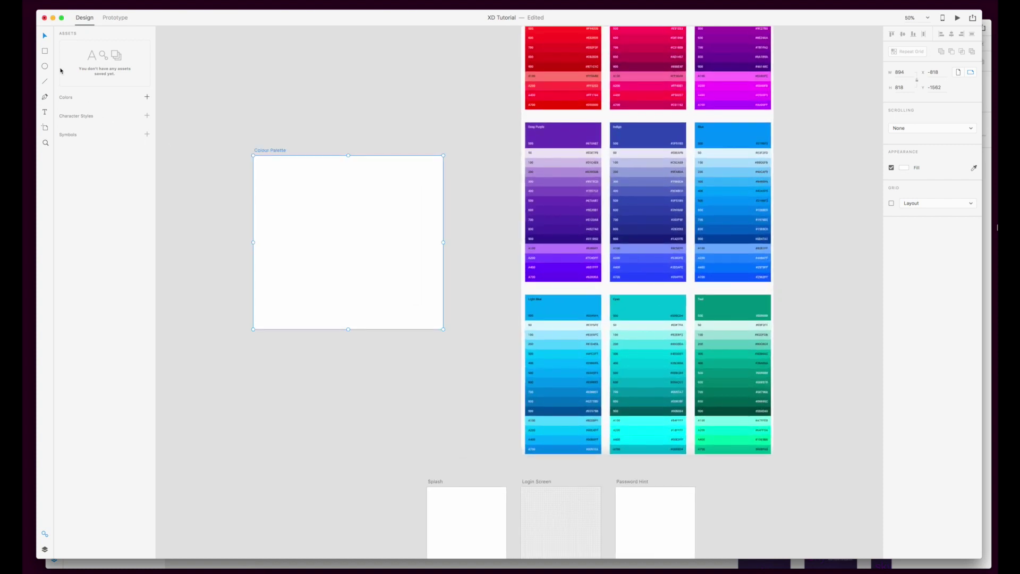
Draw the first circle, then select the row of five circles and nudge it left.
drag(264, 169, 421, 182)
click(423, 221)
drag(284, 159, 432, 189)
key(shift+Left)
key(shift+Left)
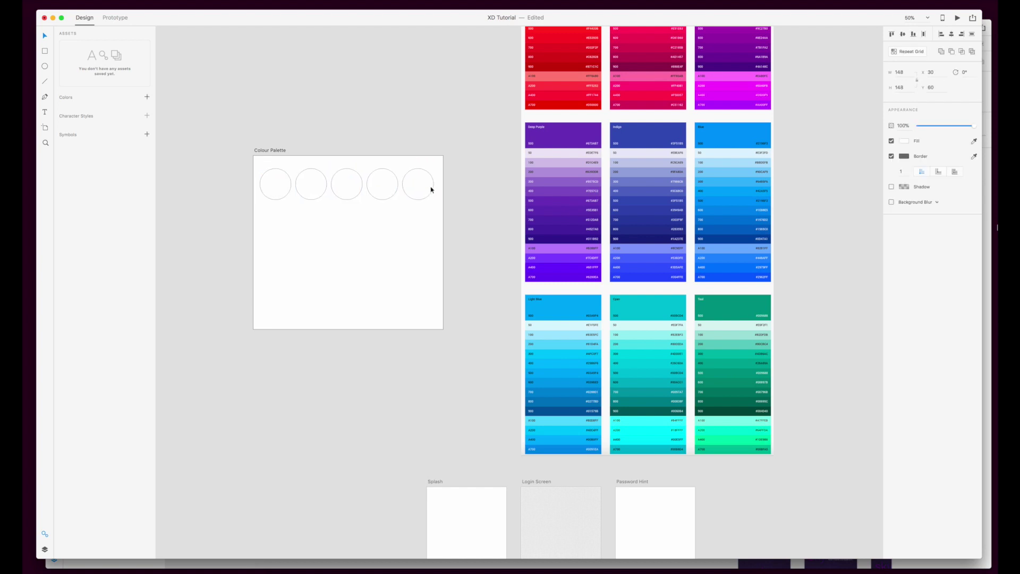
Fill the first two circles with deep purple shades sampled from the swatch sheet.
click(279, 194)
click(974, 141)
click(564, 201)
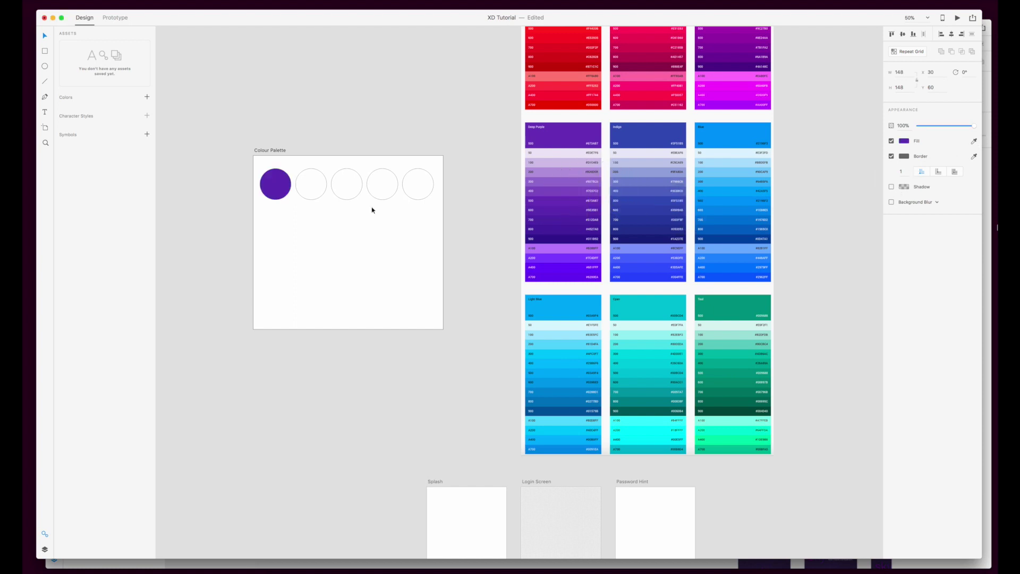
click(330, 204)
click(303, 198)
click(973, 142)
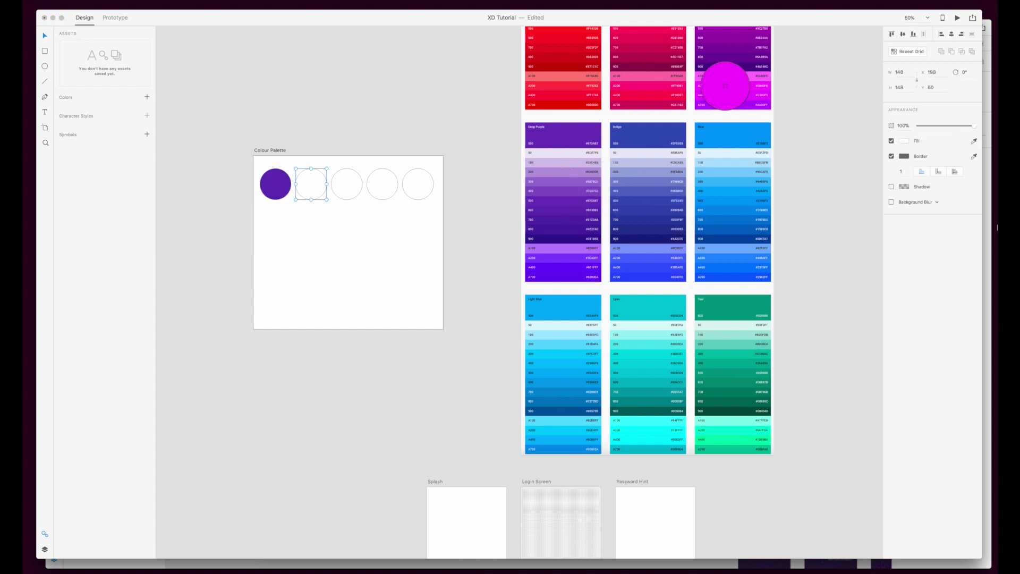
click(575, 227)
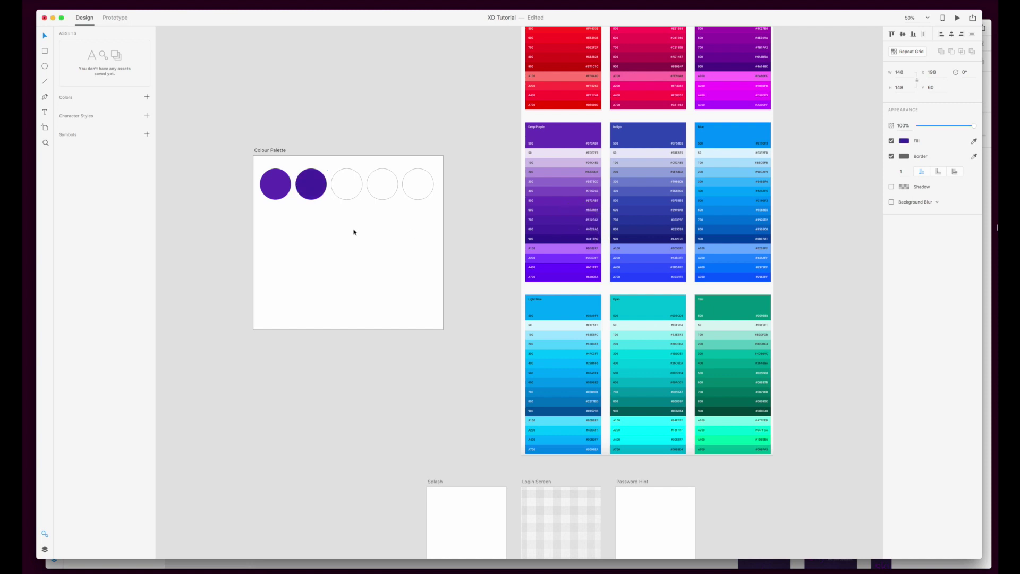
click(351, 205)
Eyedrop indigo onto the third circle and dark purple onto the fourth.
click(350, 197)
click(973, 141)
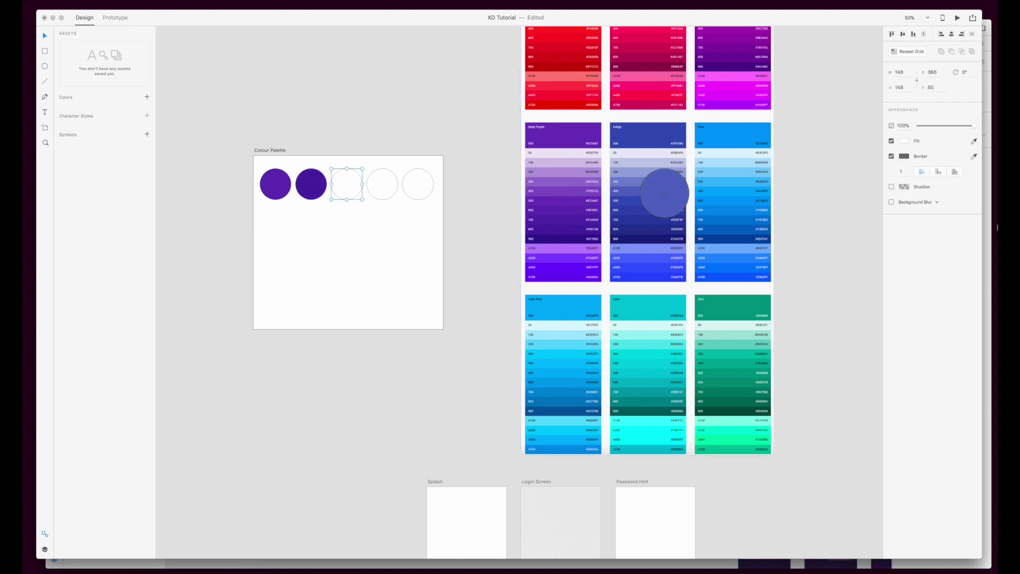
click(643, 211)
click(396, 199)
click(394, 196)
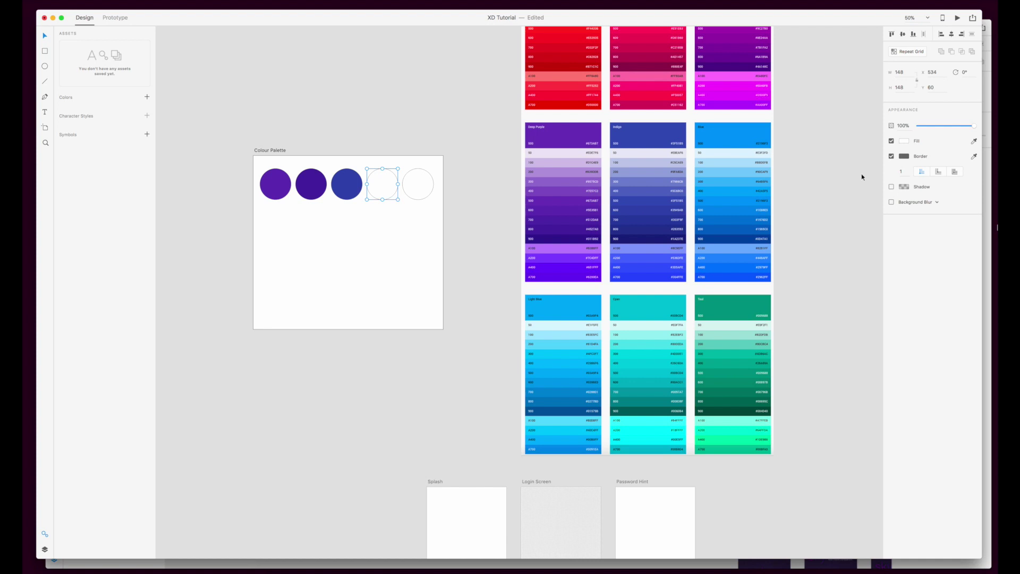
click(973, 140)
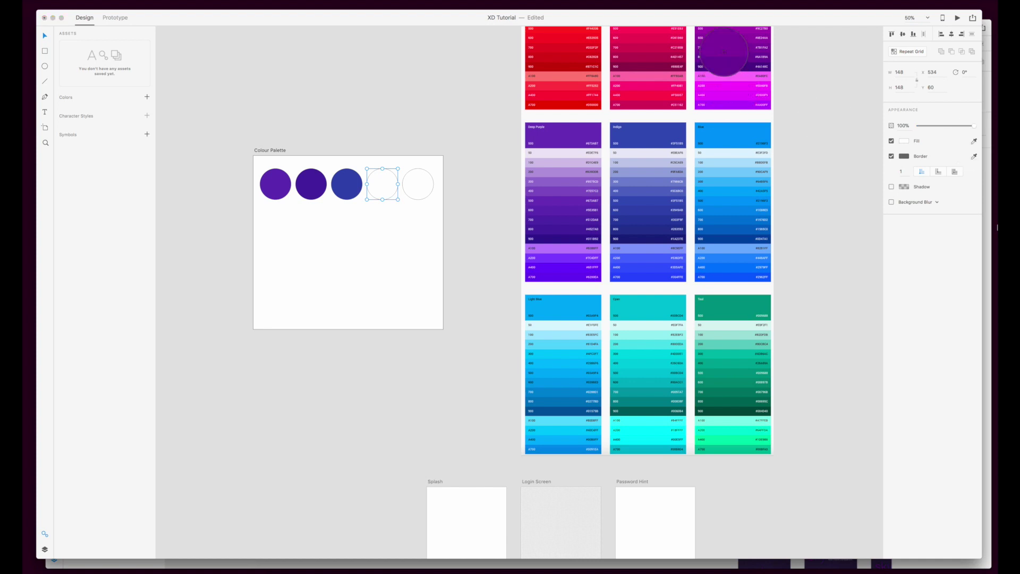
click(727, 47)
click(425, 211)
click(417, 199)
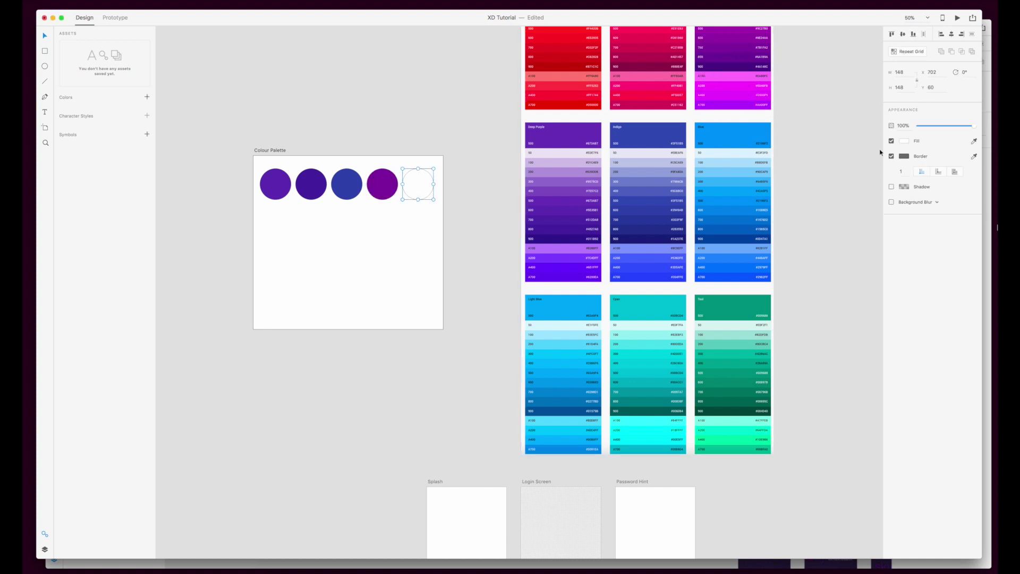
Switch the fifth circle's fill to a linear gradient.
click(905, 142)
click(835, 97)
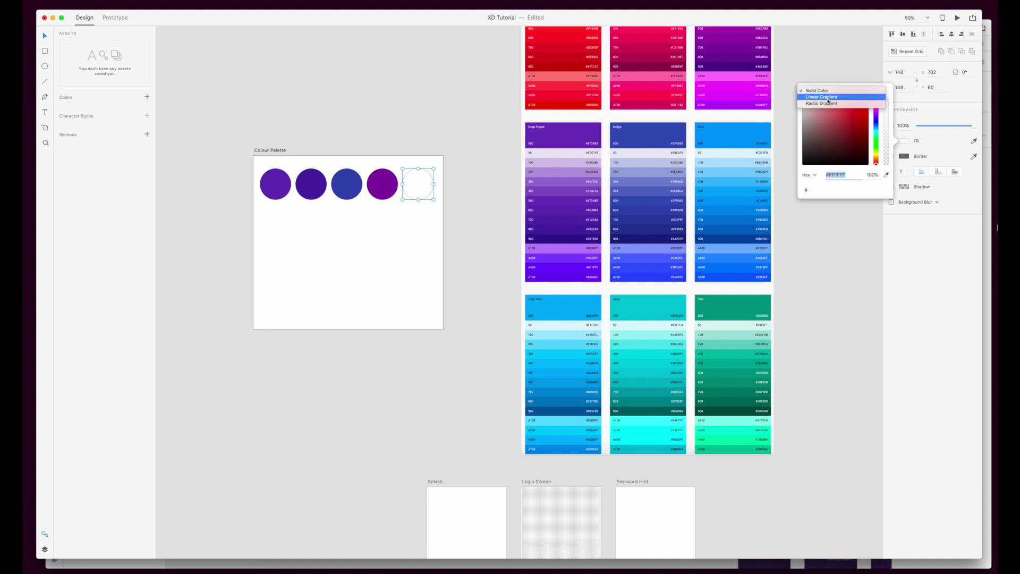
click(821, 97)
click(821, 86)
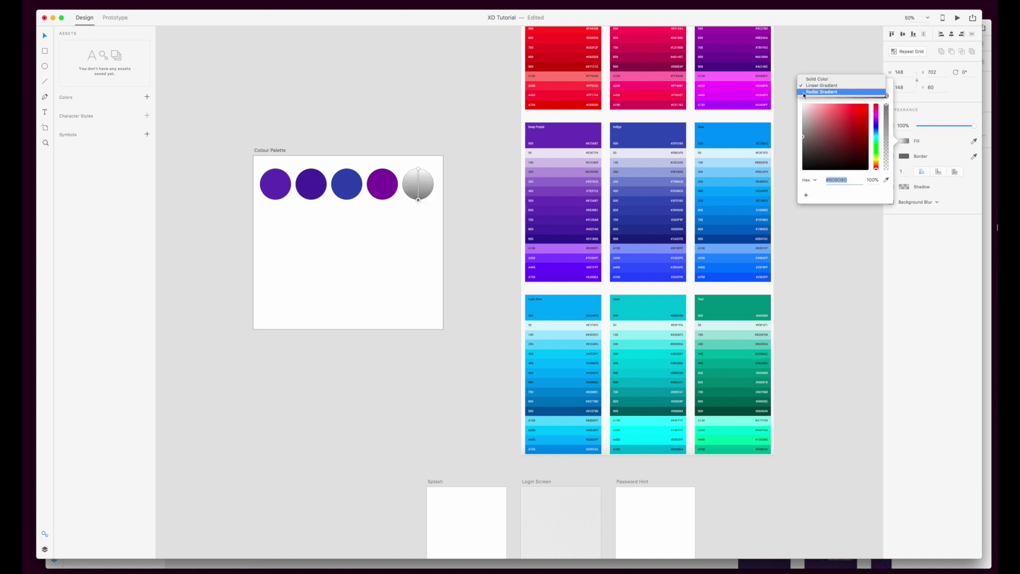
click(802, 103)
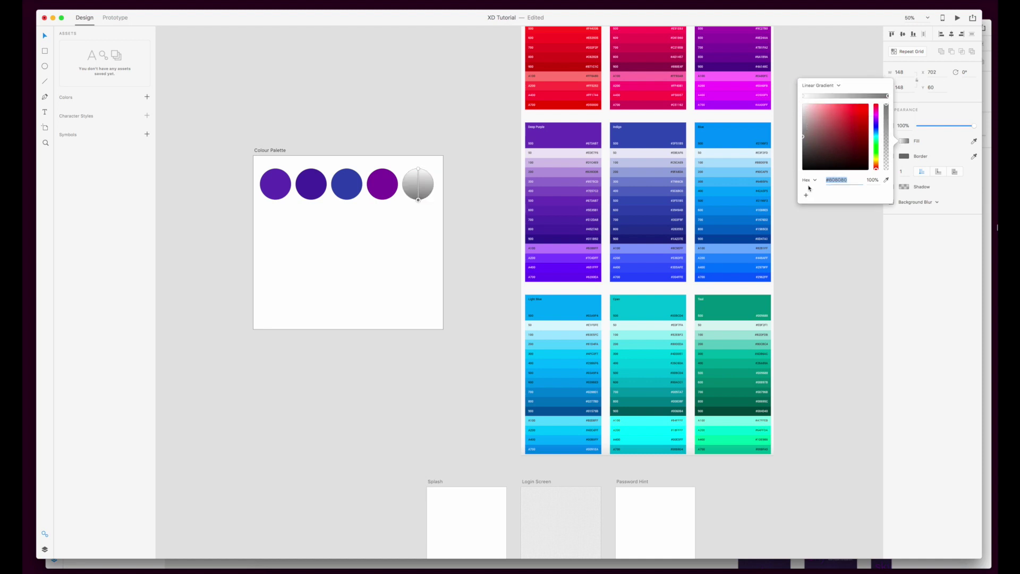
Eyedrop deep purple and Deep Purple 900 onto the two gradient stops.
click(886, 181)
click(559, 222)
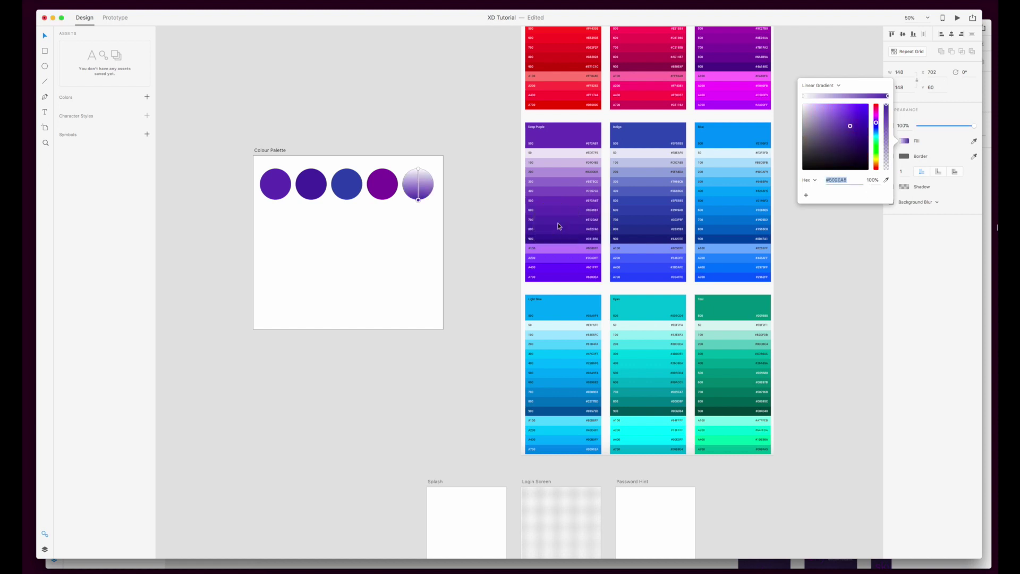
click(803, 96)
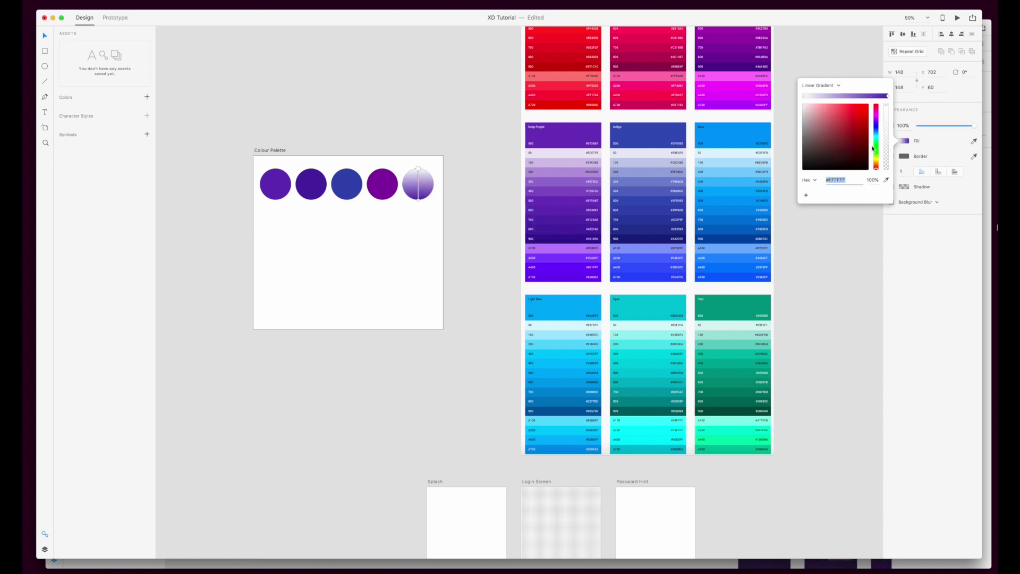
click(886, 180)
click(578, 240)
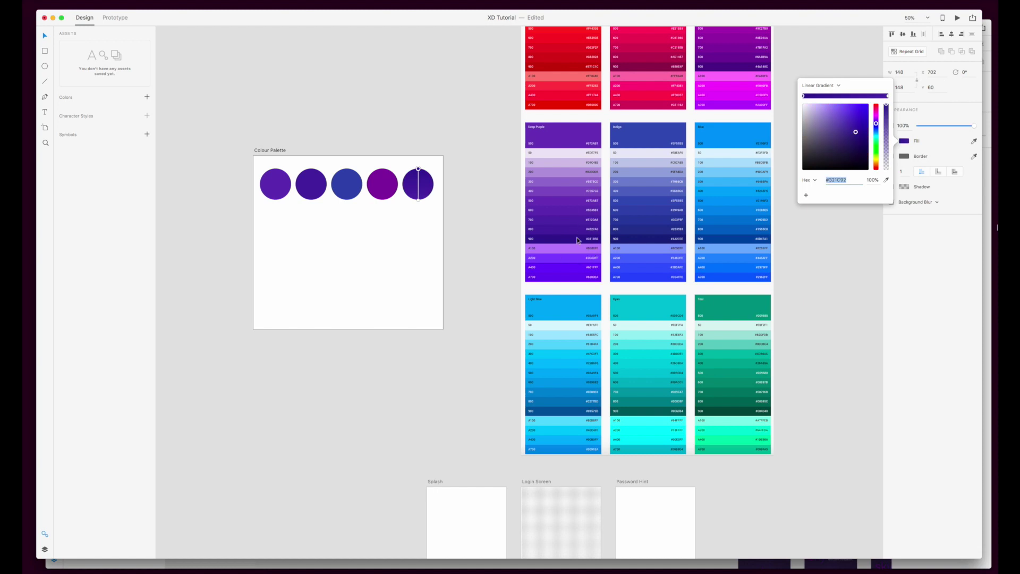
click(417, 236)
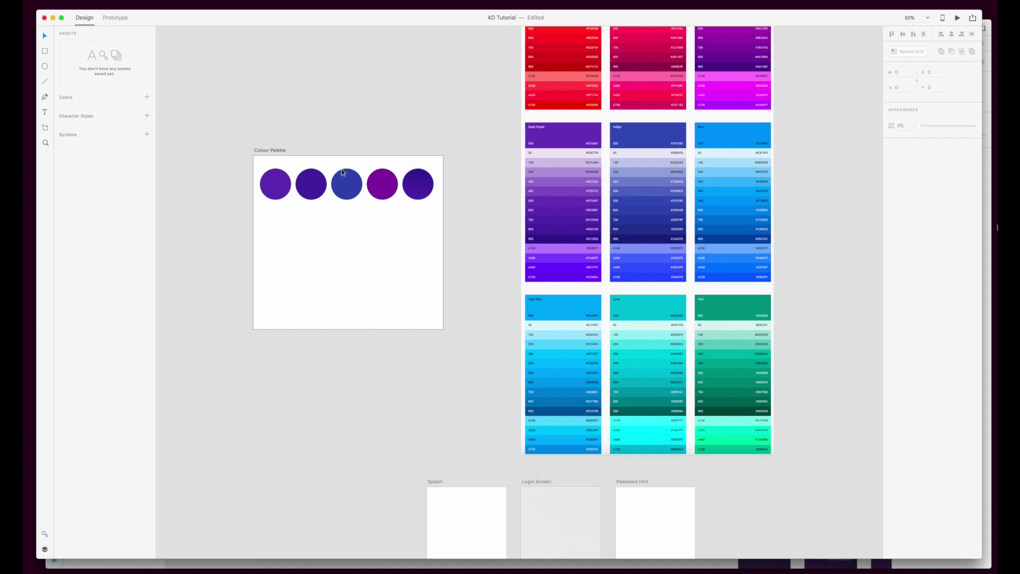
Delete the colour swatch image from the canvas.
scroll(343, 172, left, 3)
click(588, 186)
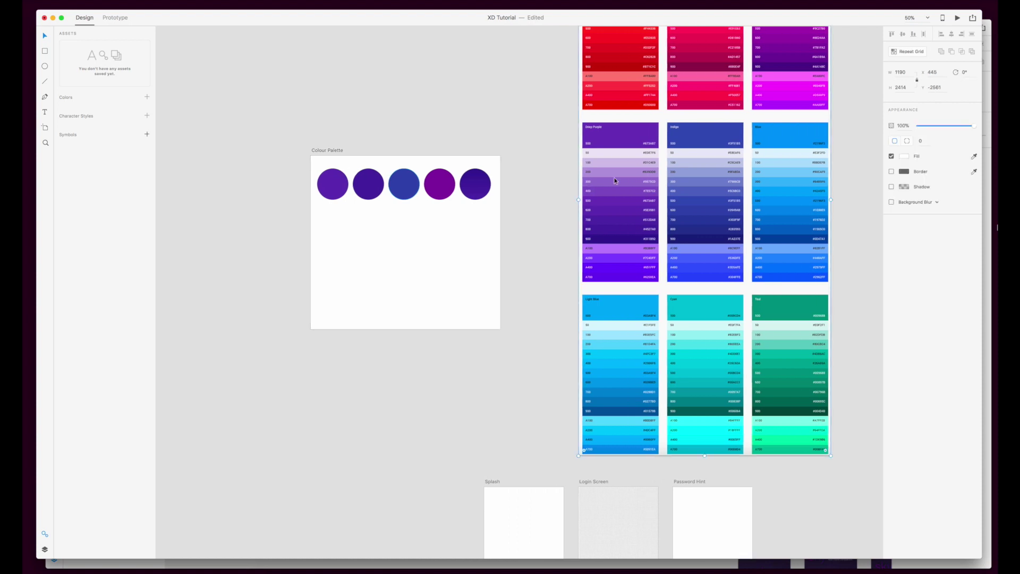
key(Delete)
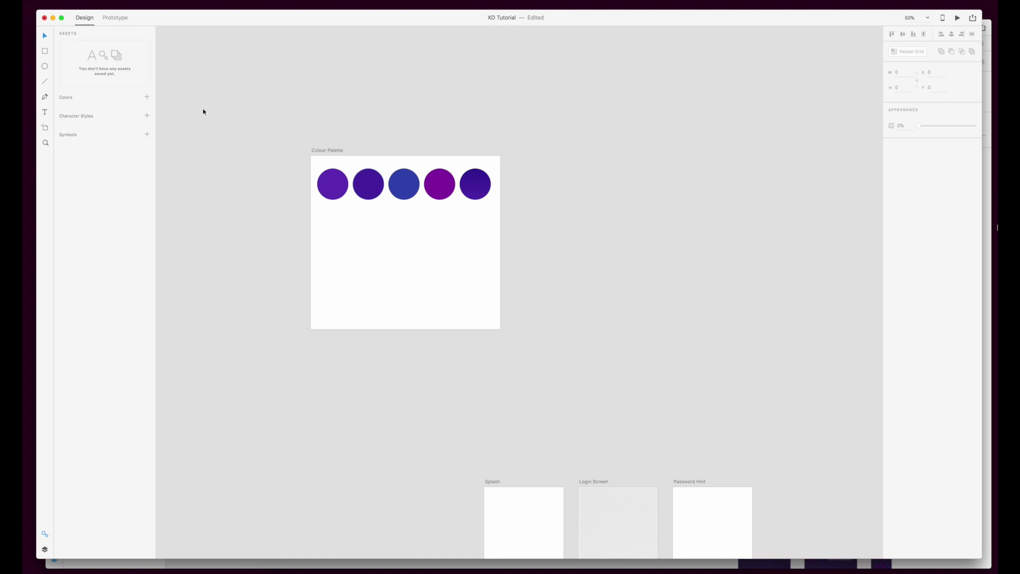
Add each of the five circles' fills to the Assets colour list.
click(323, 182)
click(147, 96)
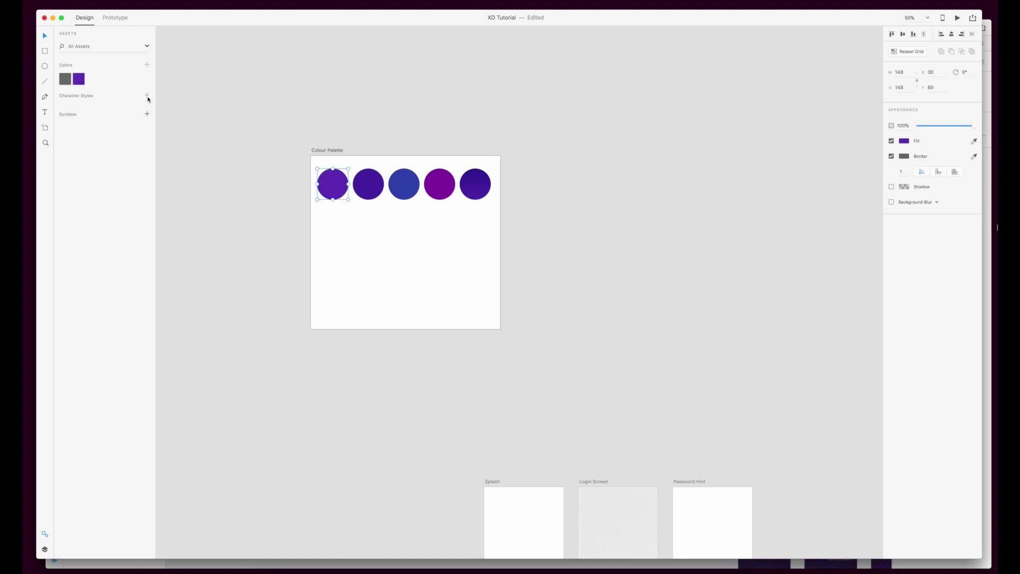
click(355, 182)
click(148, 65)
click(413, 189)
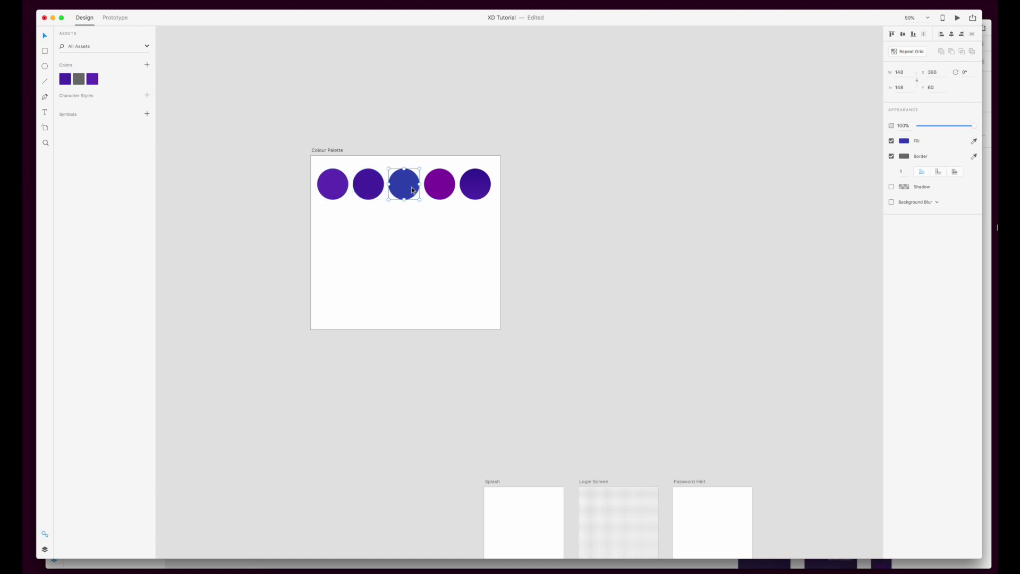
click(147, 65)
click(435, 179)
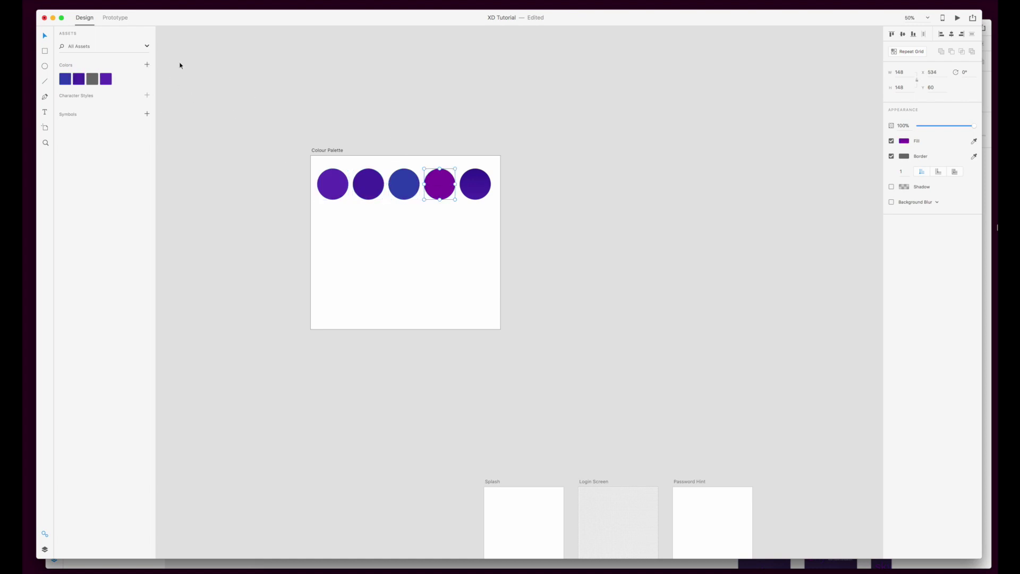
click(148, 64)
click(469, 184)
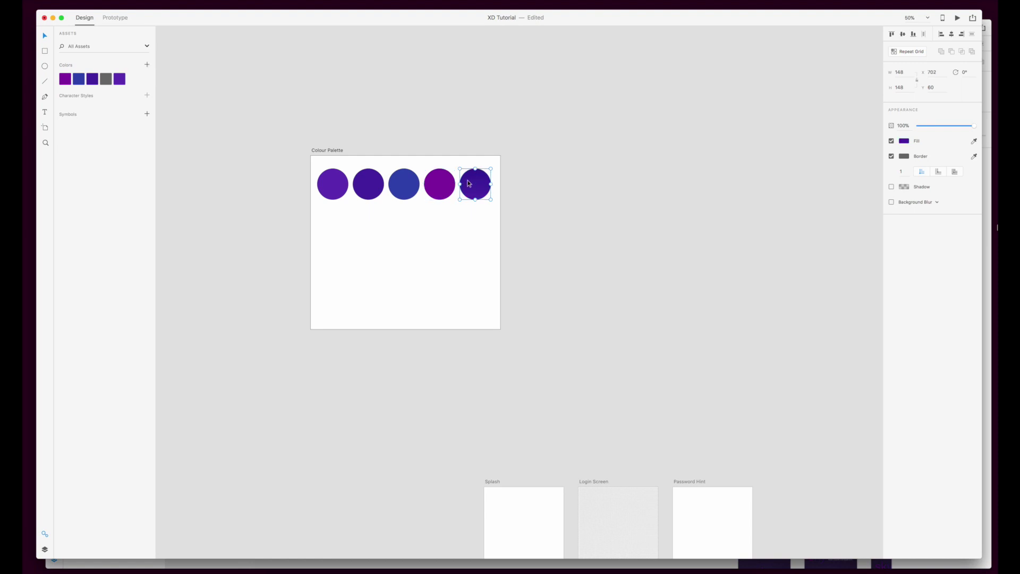
click(147, 64)
click(394, 213)
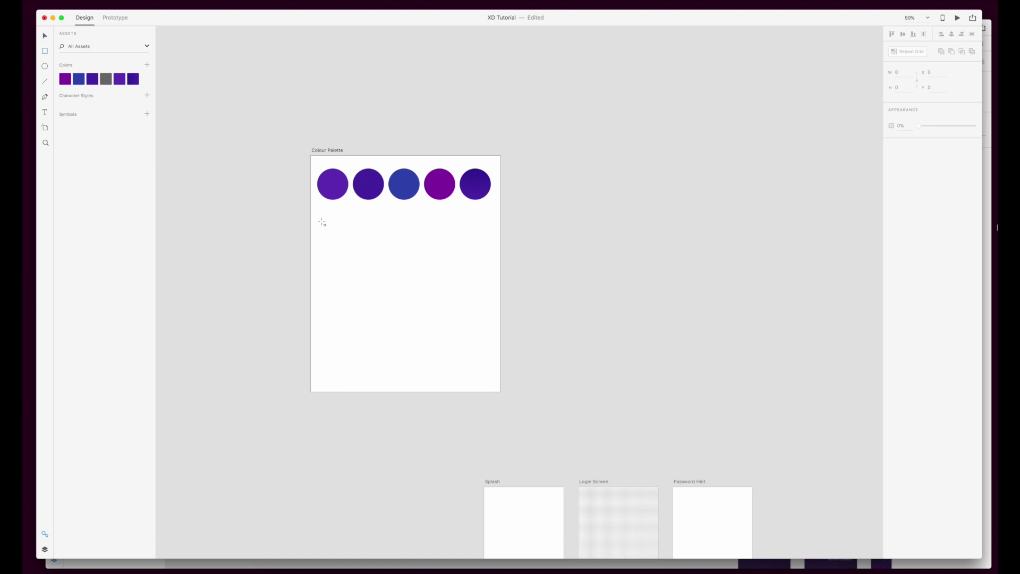
Draw a wide rectangle below the circles and give it a purple fill.
drag(322, 222, 490, 265)
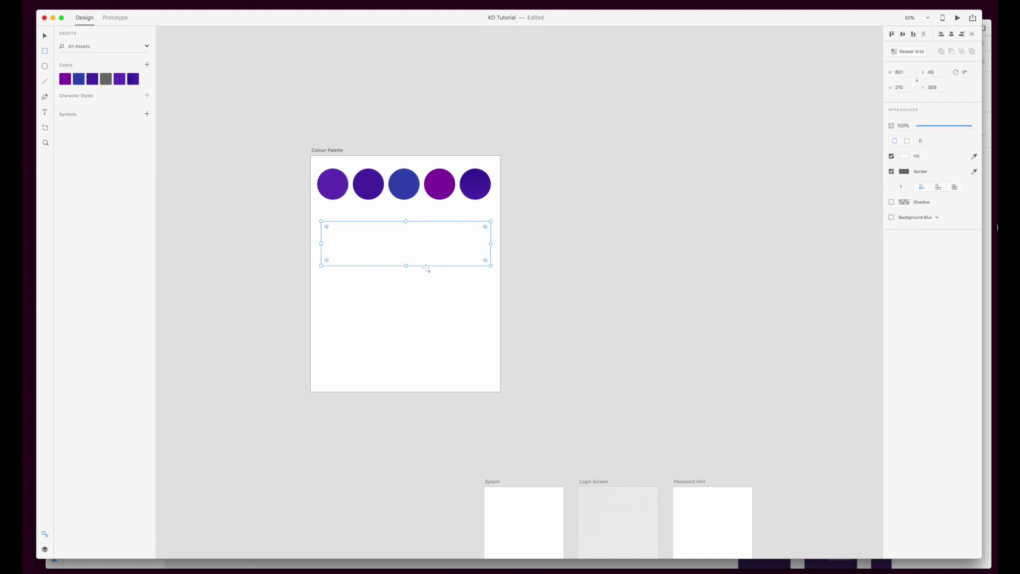
click(903, 157)
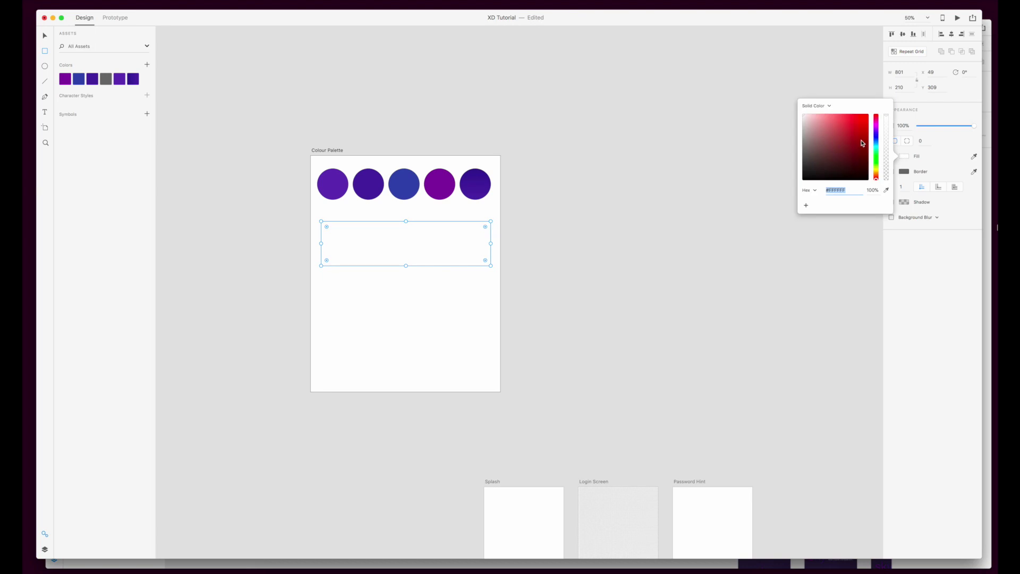
click(876, 131)
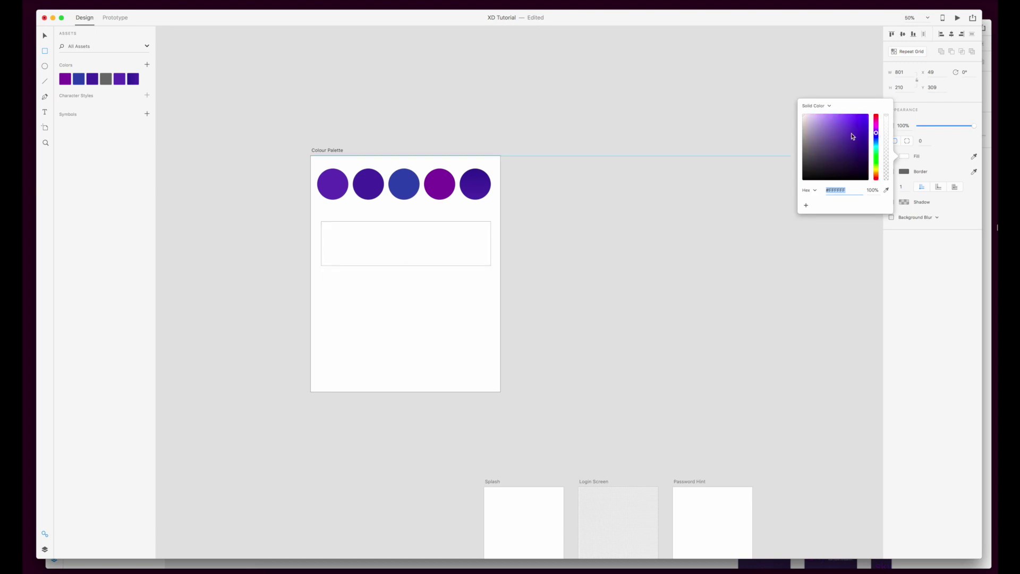
click(852, 136)
click(81, 59)
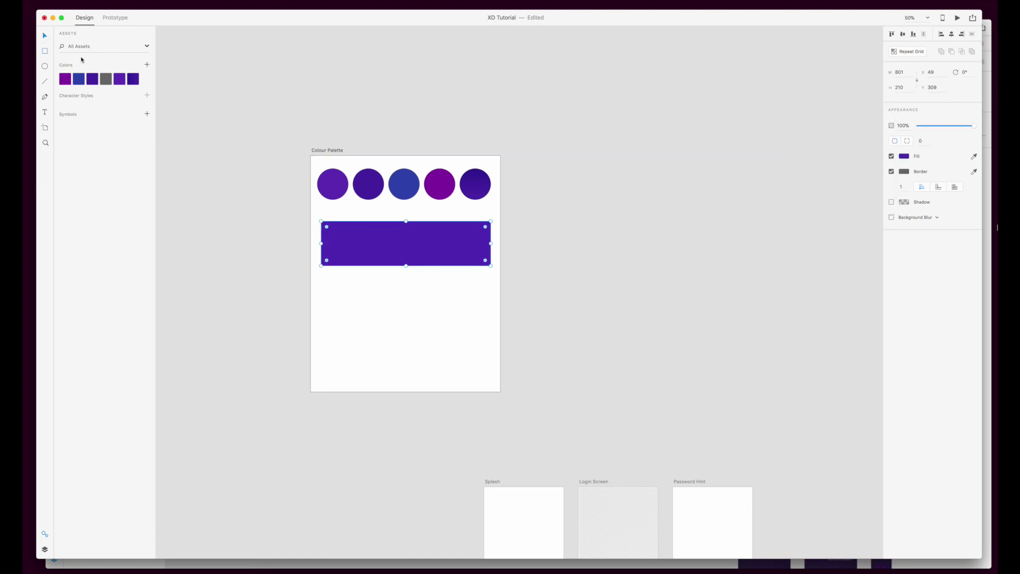
Duplicate the purple bar lower down and darken the top bar's fill to deep purple.
drag(428, 232, 424, 341)
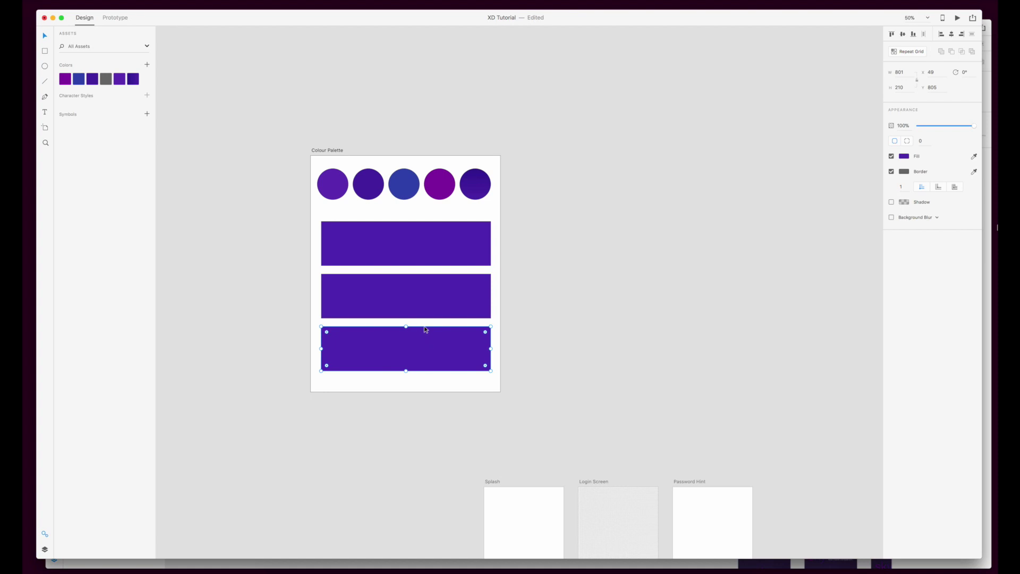
click(436, 250)
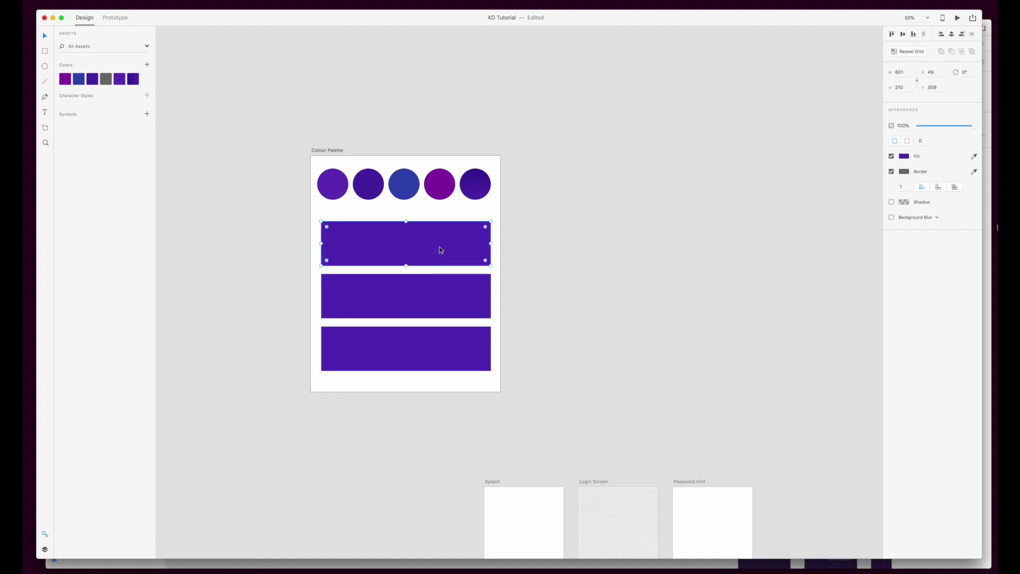
click(904, 157)
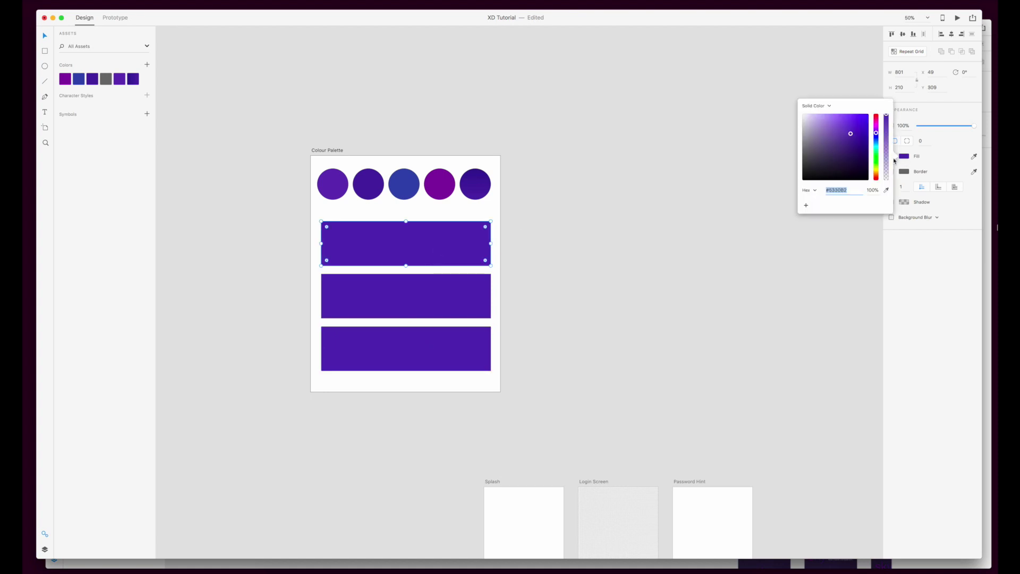
click(857, 152)
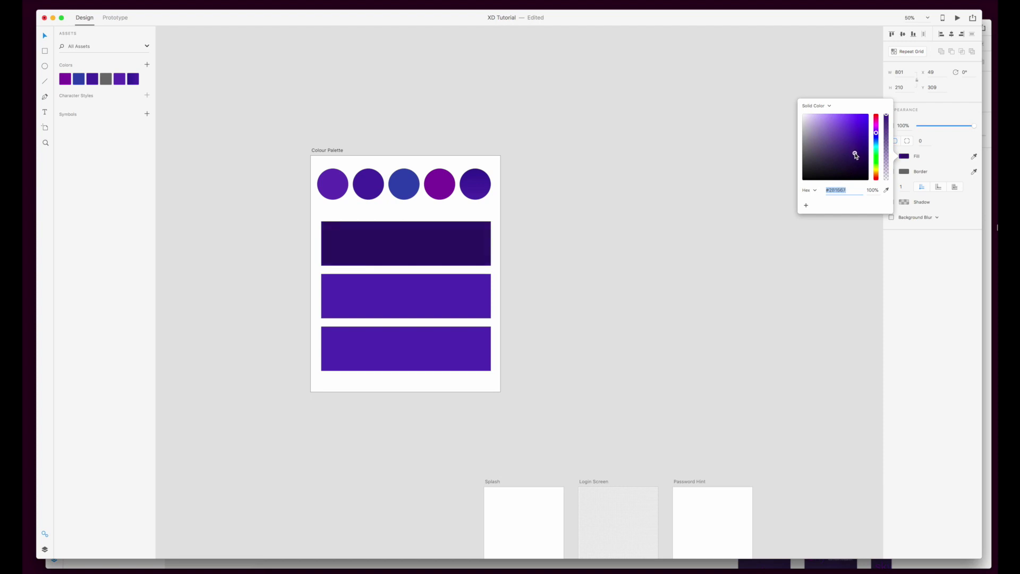
click(592, 281)
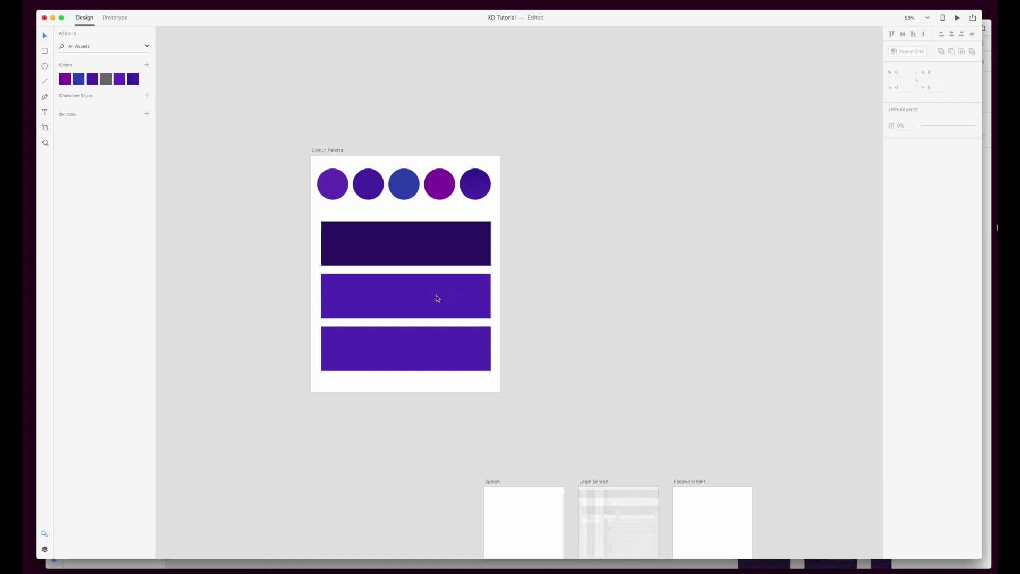
Eyedrop the top bar's dark purple onto the middle and bottom bars.
click(435, 296)
click(974, 156)
click(457, 240)
key(Tab)
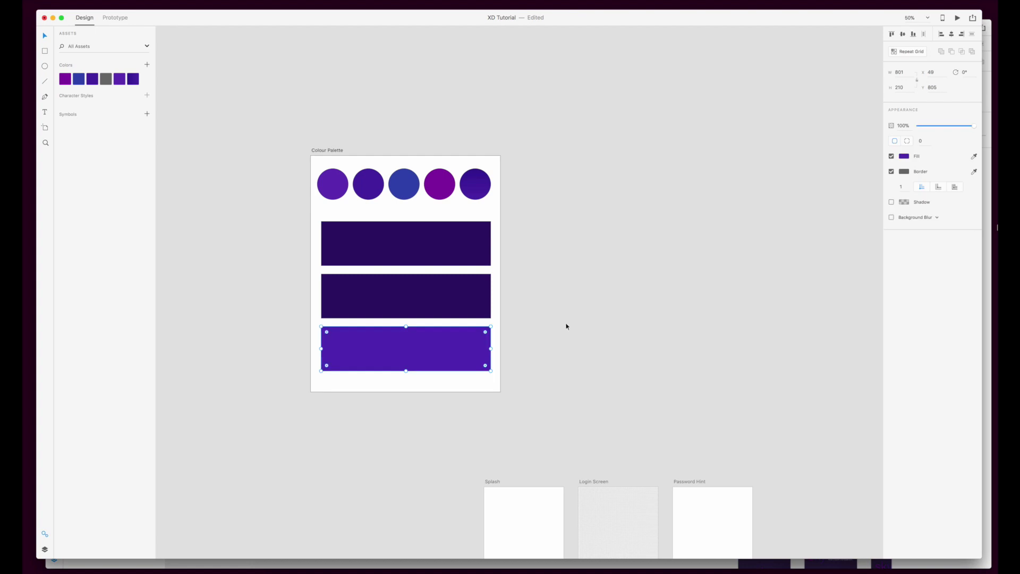
click(974, 156)
click(453, 293)
click(591, 285)
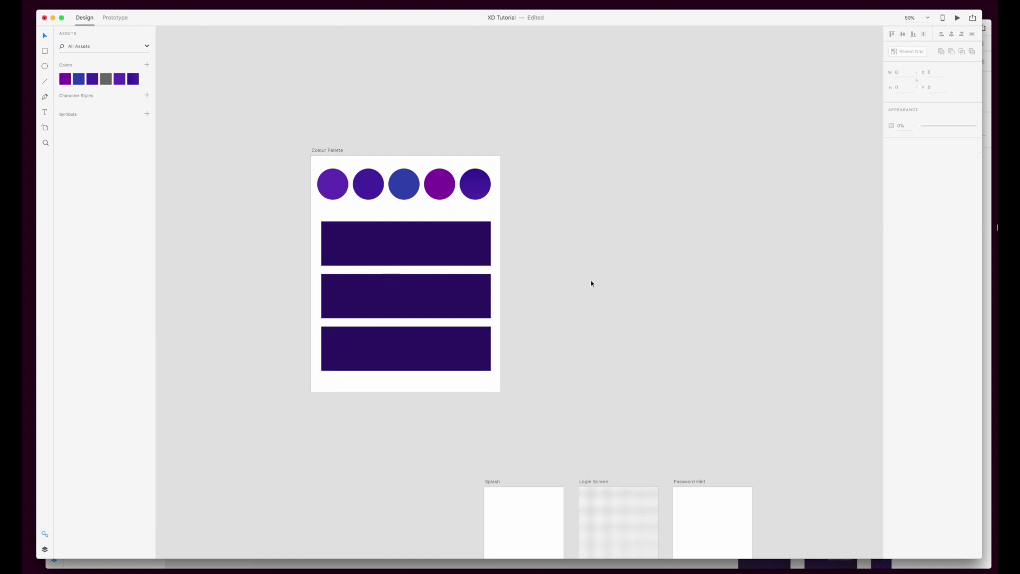
scroll(575, 276, up, 1)
scroll(575, 277, up, 1)
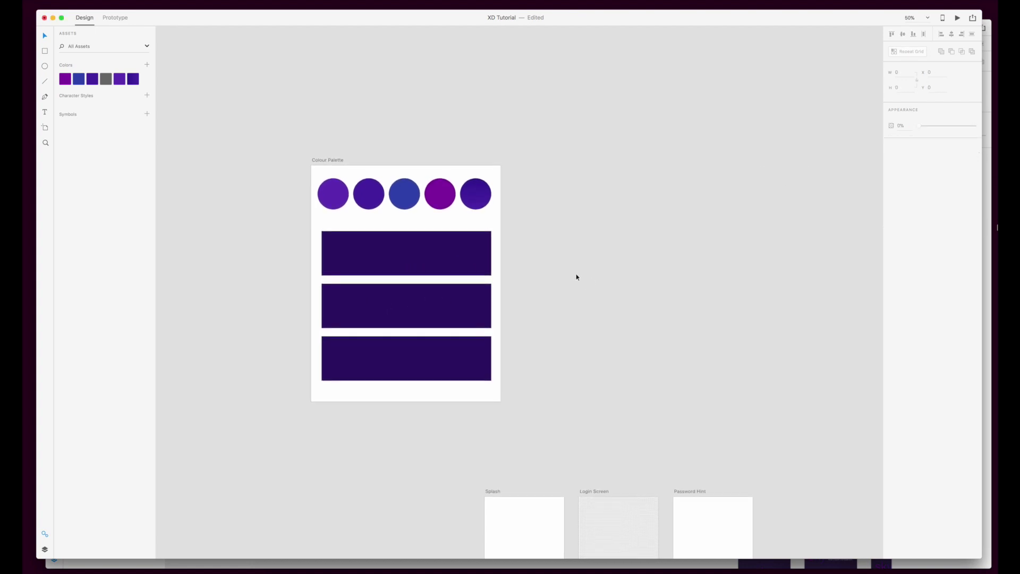
Delete the bottom bar, fill the remaining bar with the first asset colour, and duplicate it below.
click(445, 356)
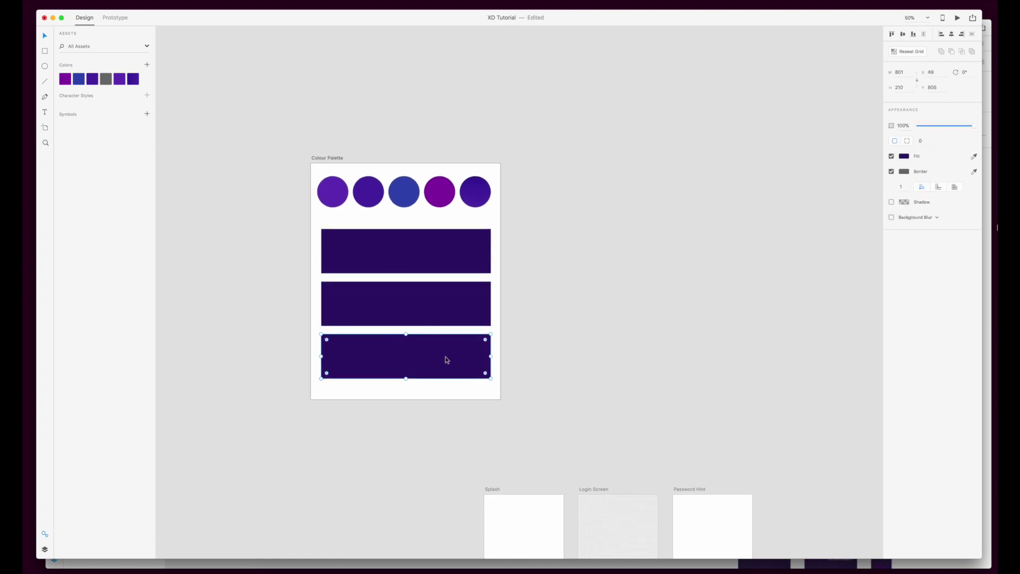
key(Delete)
key(Delete)
click(449, 257)
scroll(450, 258, down, 1)
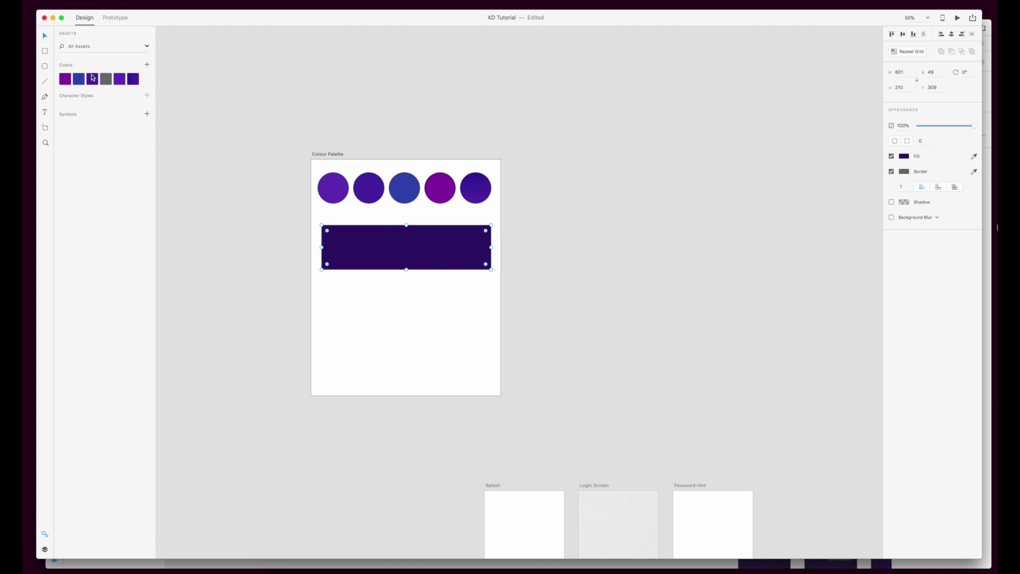
click(66, 80)
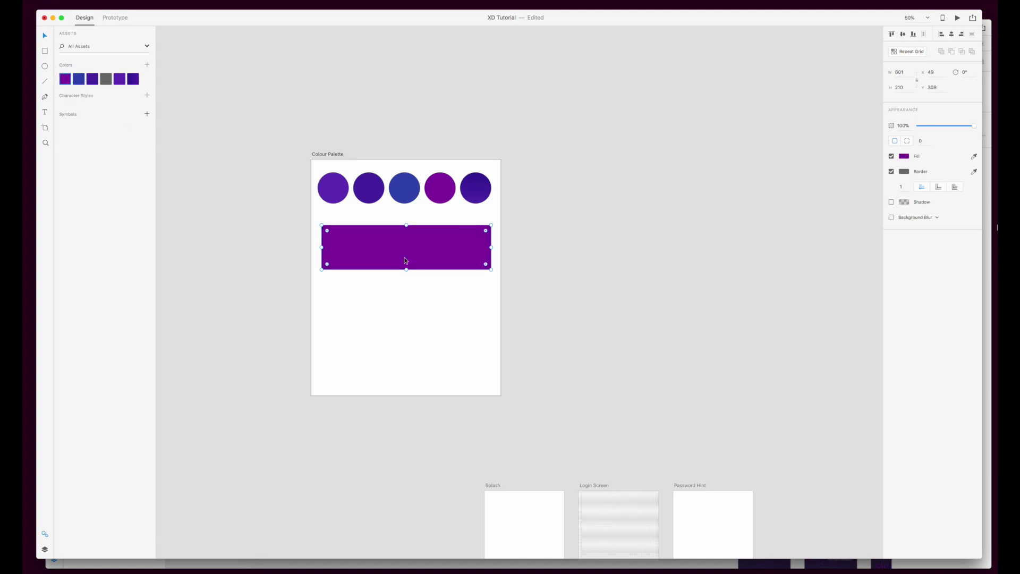
drag(406, 258, 411, 353)
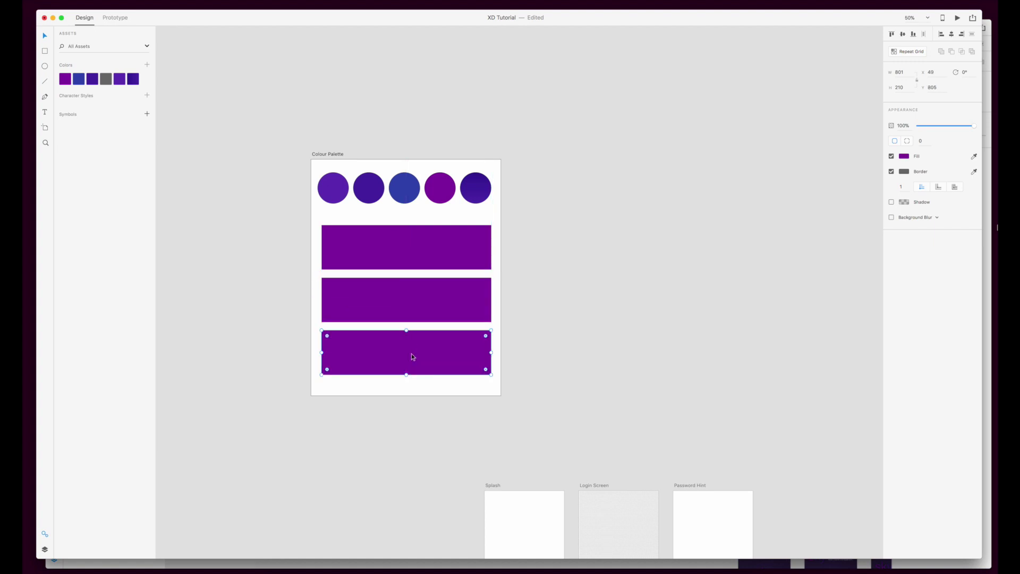
click(487, 305)
click(498, 301)
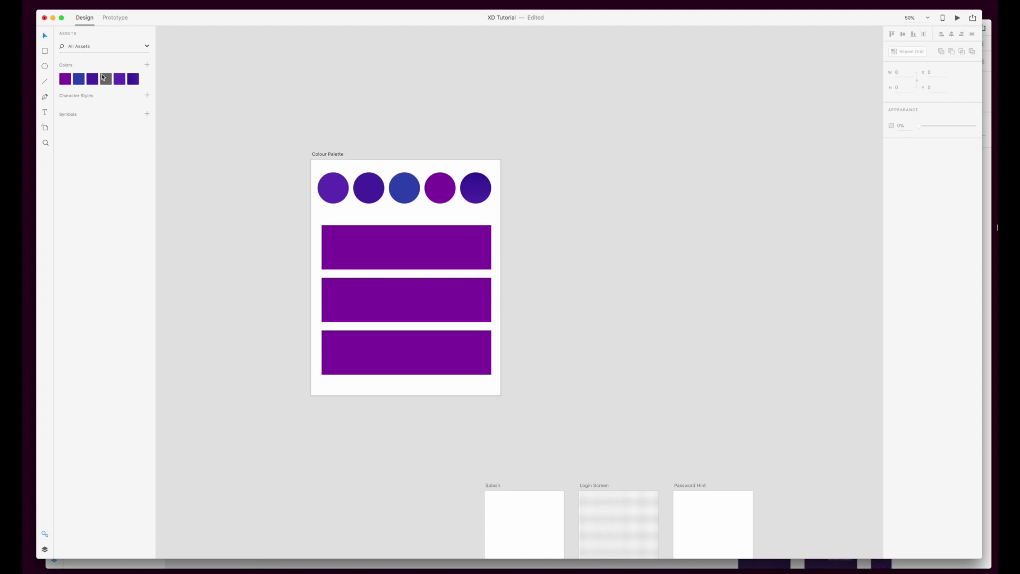
Edit the first asset colour to a brighter magenta so linked bars and circle update.
right_click(66, 80)
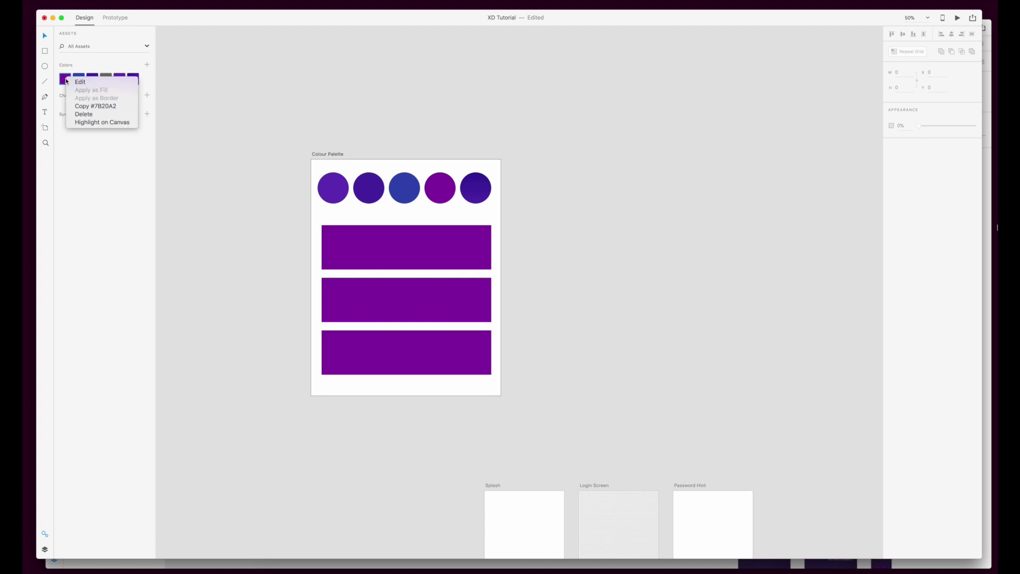
click(75, 81)
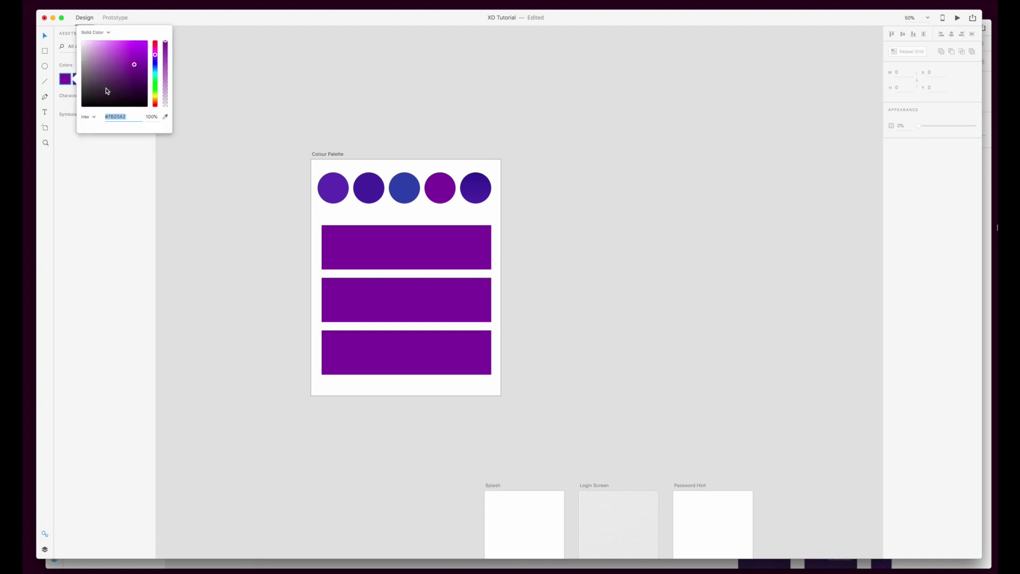
mouse_move(132, 66)
mouse_down()
mouse_move(118, 49)
mouse_move(116, 72)
mouse_move(127, 50)
mouse_up()
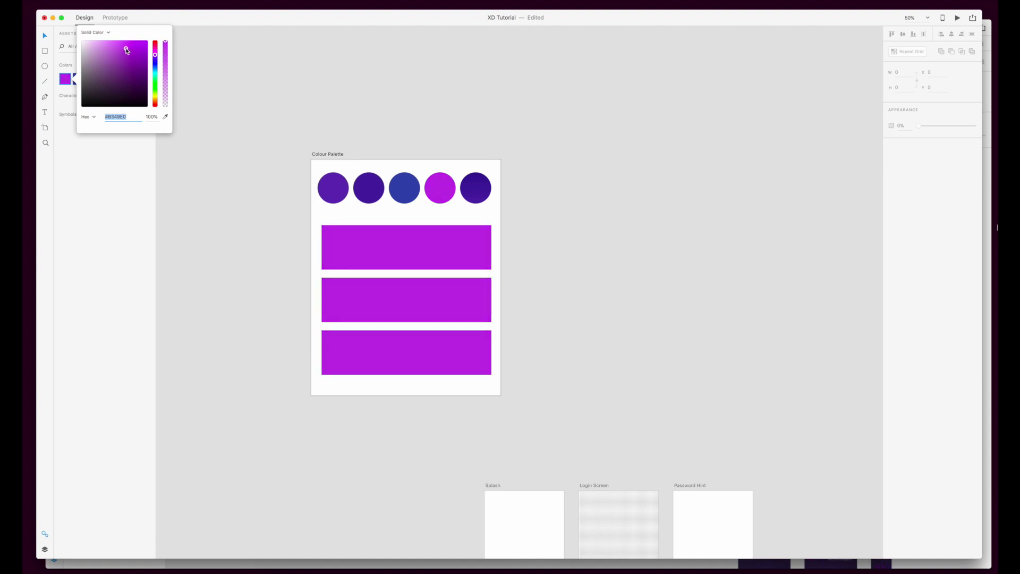